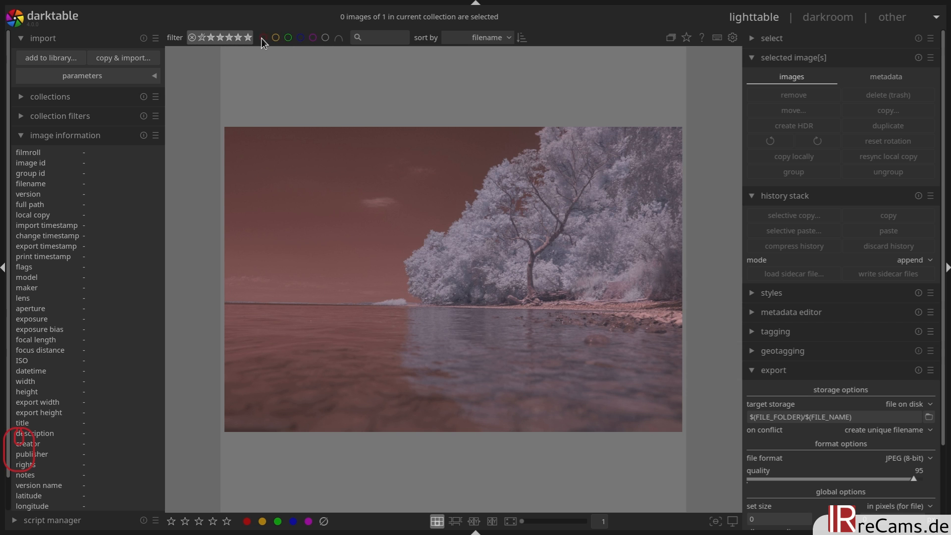
- Unpin the color label and search filters in the collection filters so that they leave the filter toolbar
left_click(373, 39)
left_click(21, 116)
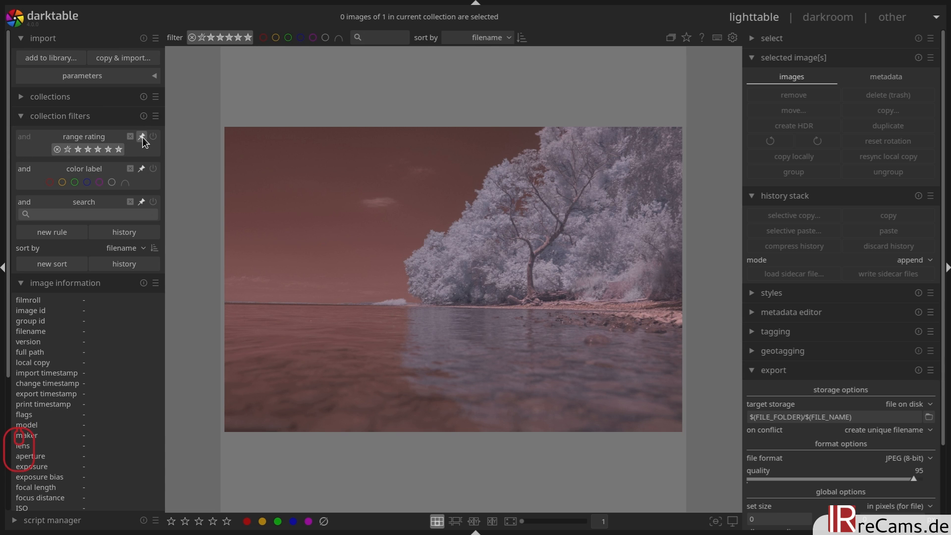
left_click(140, 169)
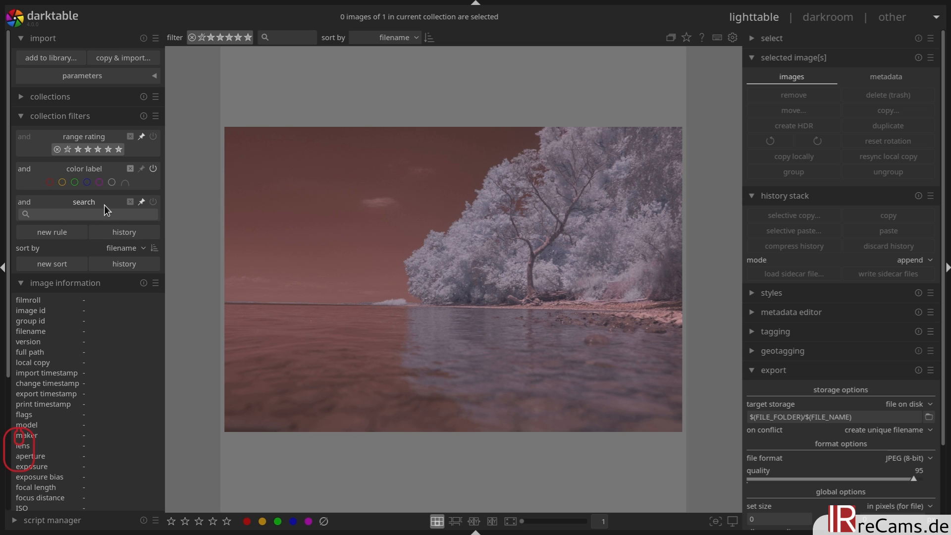
left_click(142, 201)
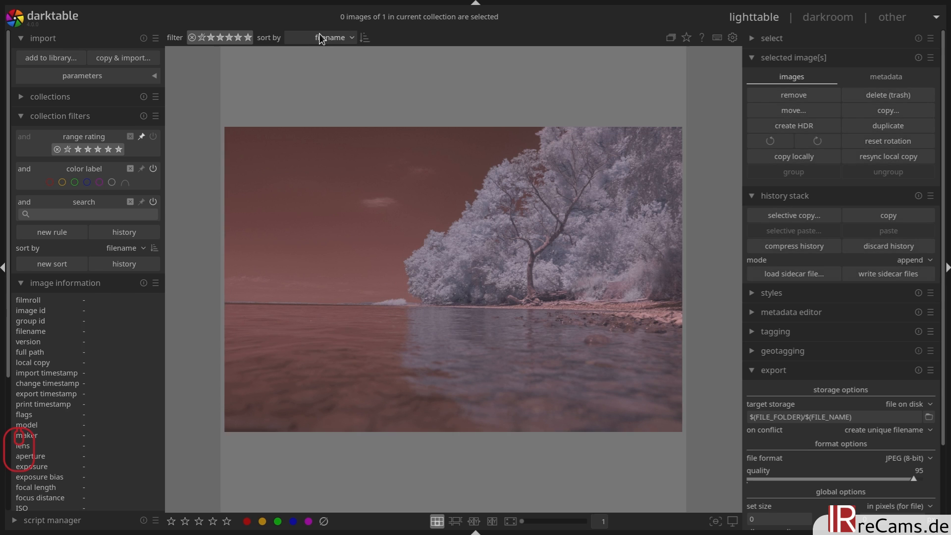
left_click(24, 116)
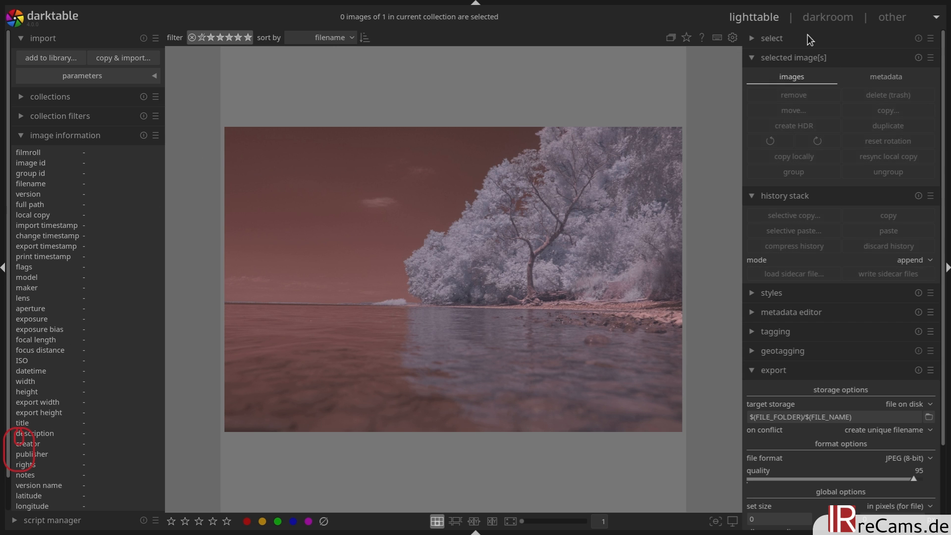
- Open the infrared photo in the darkroom and set its white balance from an image area drawn over the small cloud
left_click(815, 17)
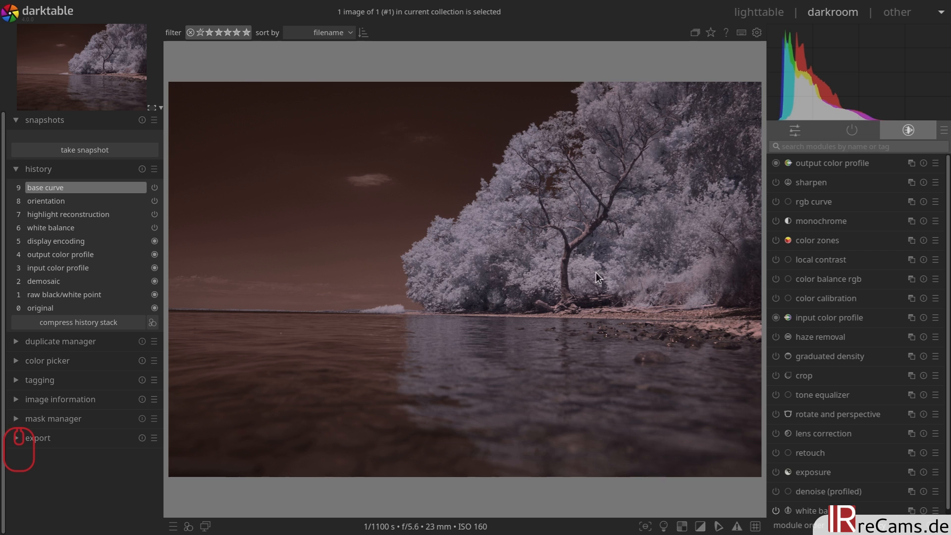
left_click(797, 131)
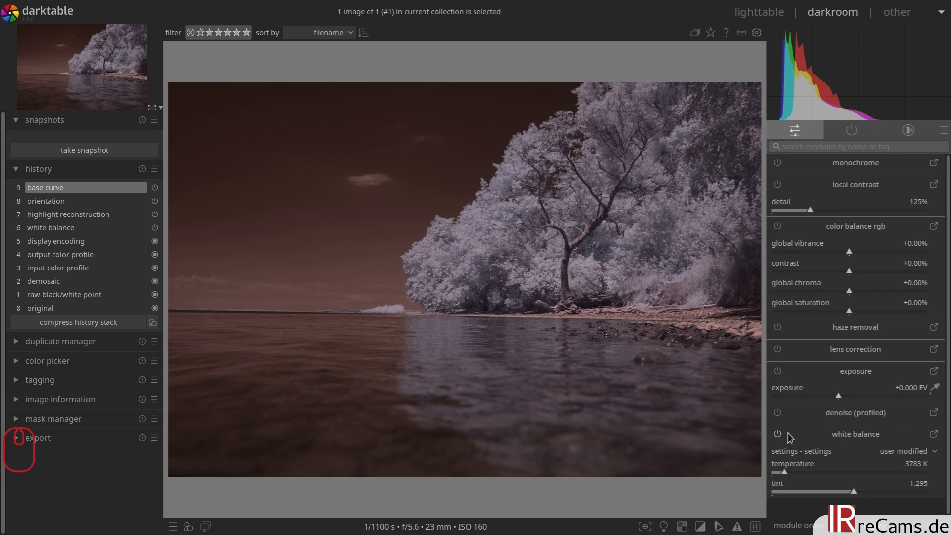
left_click(907, 452)
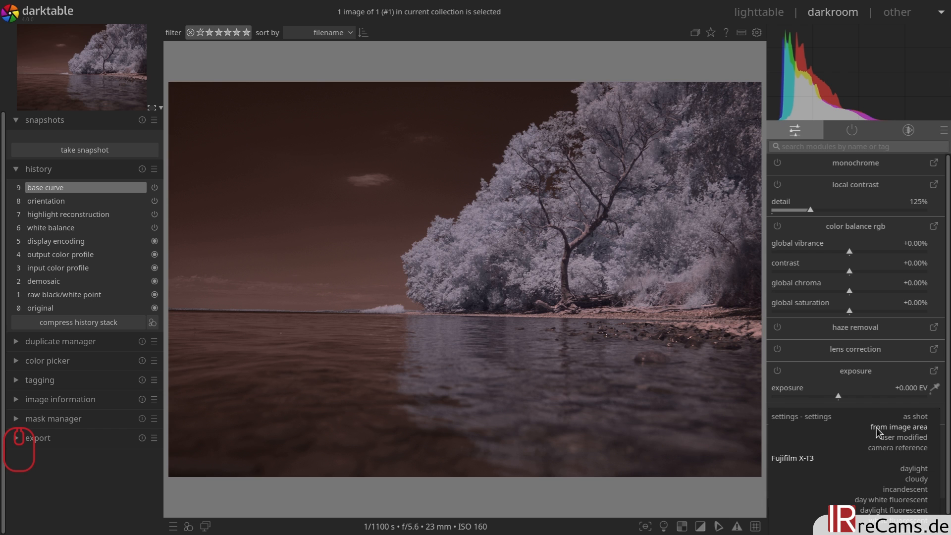
left_click(892, 424)
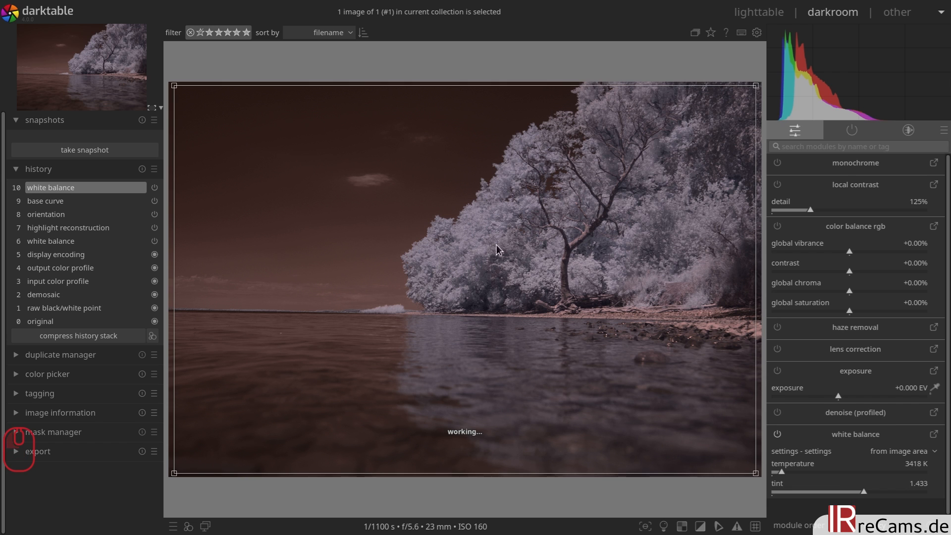
left_click_drag(356, 179, 377, 182)
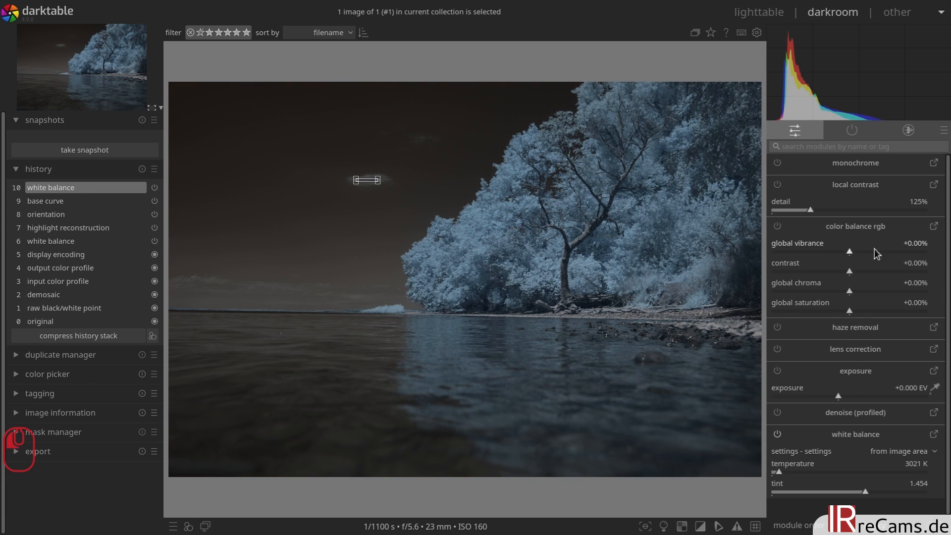
- Raise color balance rgb's global vibrance to +50% and global chroma to about +15%
left_click_drag(845, 249, 926, 250)
left_click_drag(853, 287, 872, 287)
- Enable local contrast, lens correction, haze removal and denoise (profiled) with their default settings
left_click(777, 184)
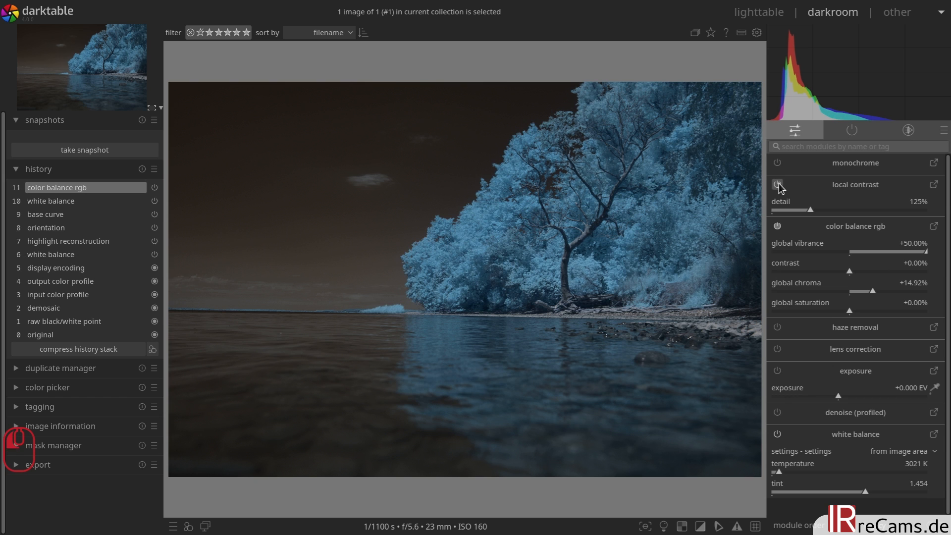
left_click(777, 348)
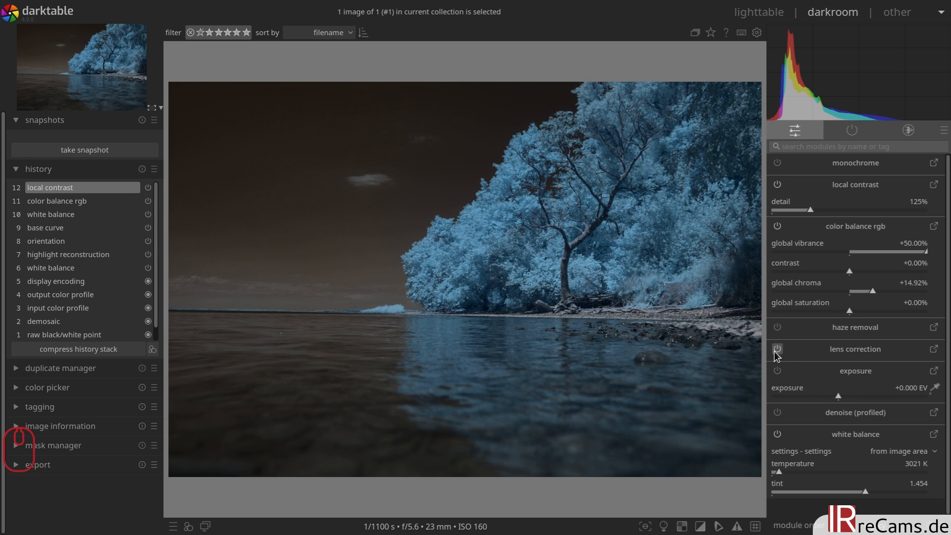
left_click(777, 327)
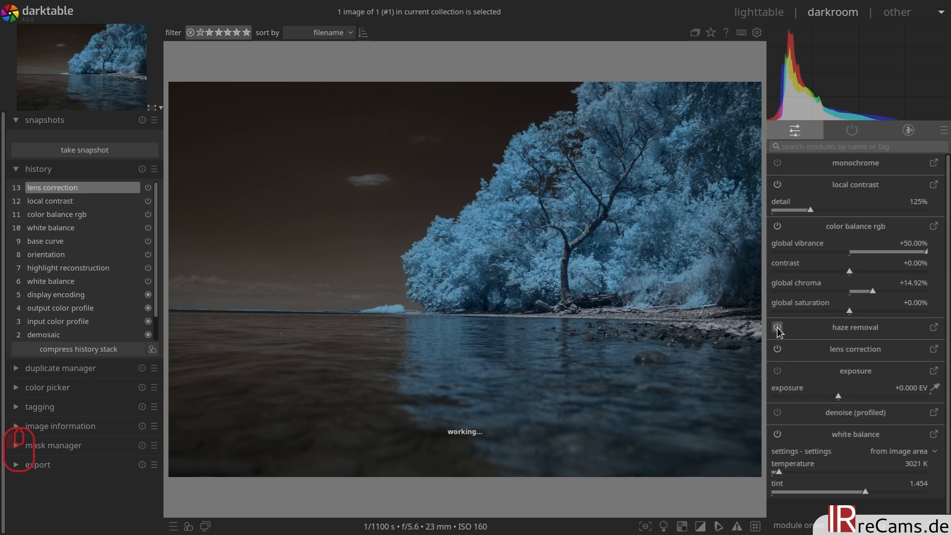
left_click(777, 412)
- Brighten the photo by raising the exposure to +0.600 EV
scroll(855, 90, "up", 1)
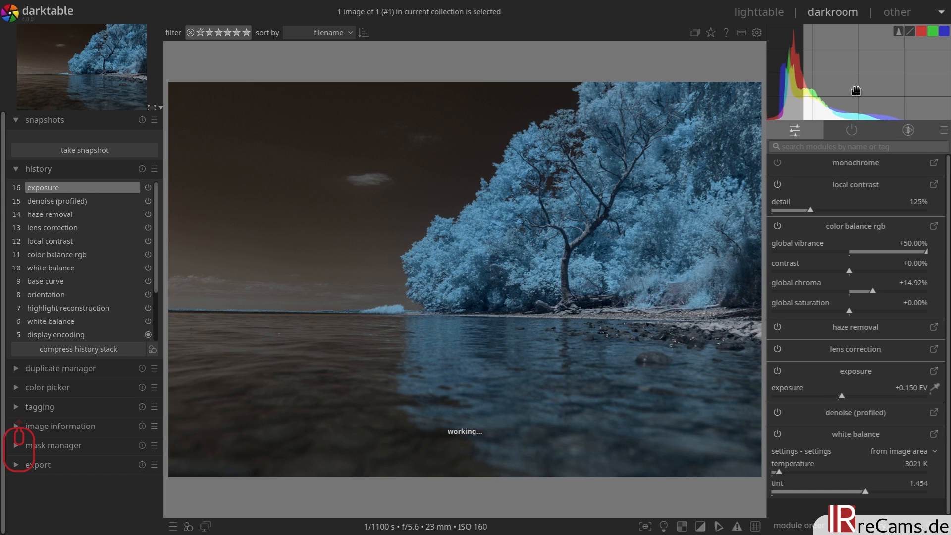
scroll(855, 90, "up", 2)
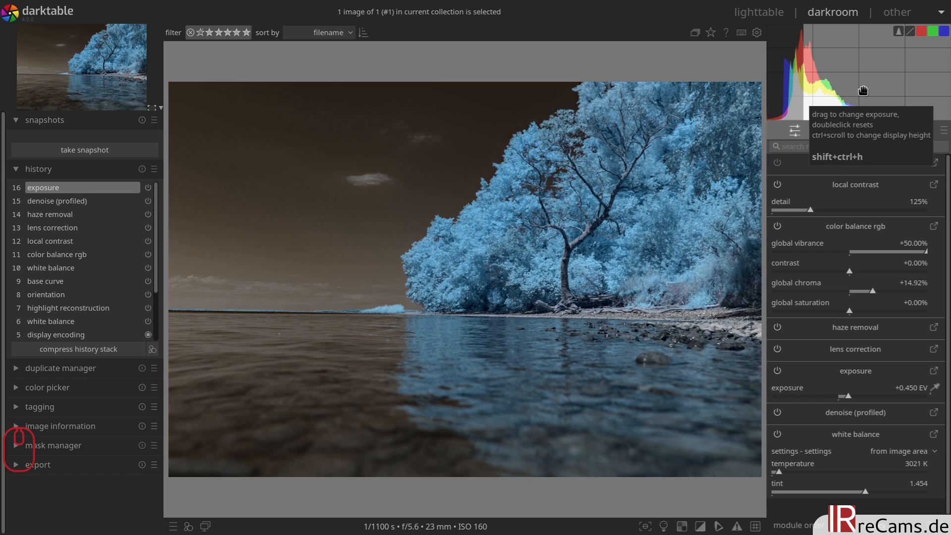
scroll(862, 90, "up", 1)
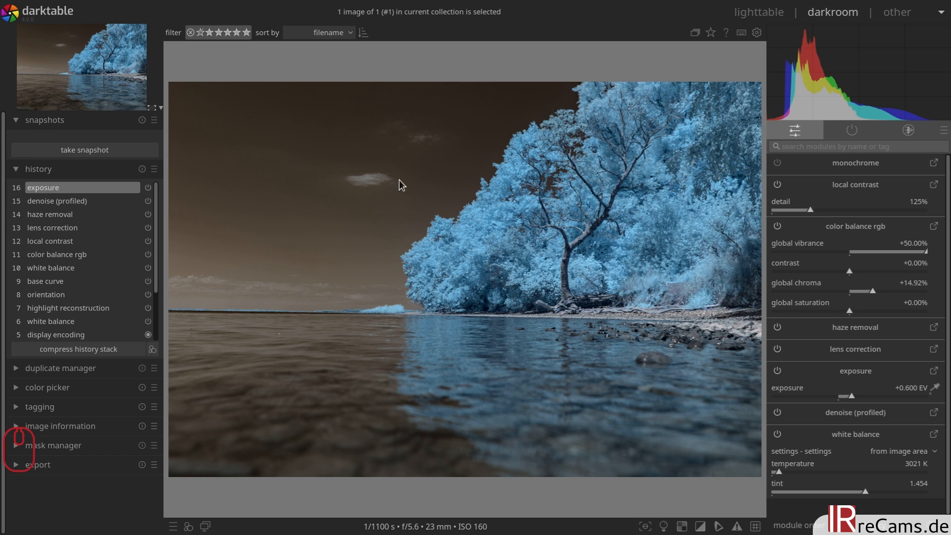
- Apply the "swap R and B" preset of the color calibration module to exchange the red and blue channels
left_click(915, 133)
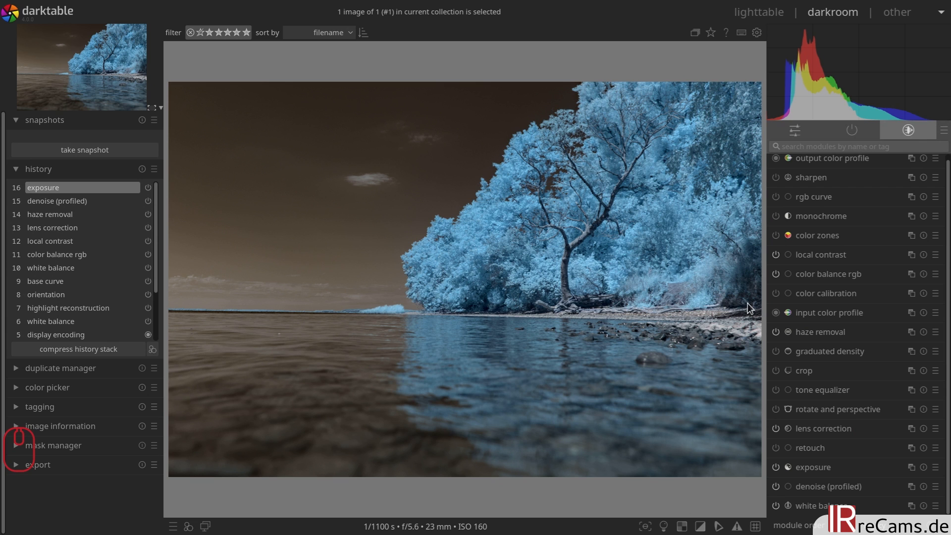
left_click(821, 296)
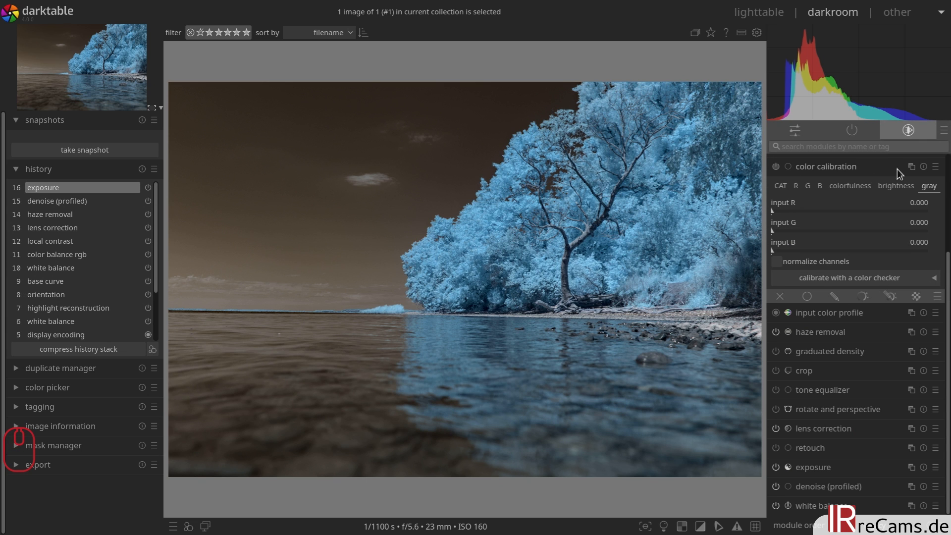
left_click(935, 168)
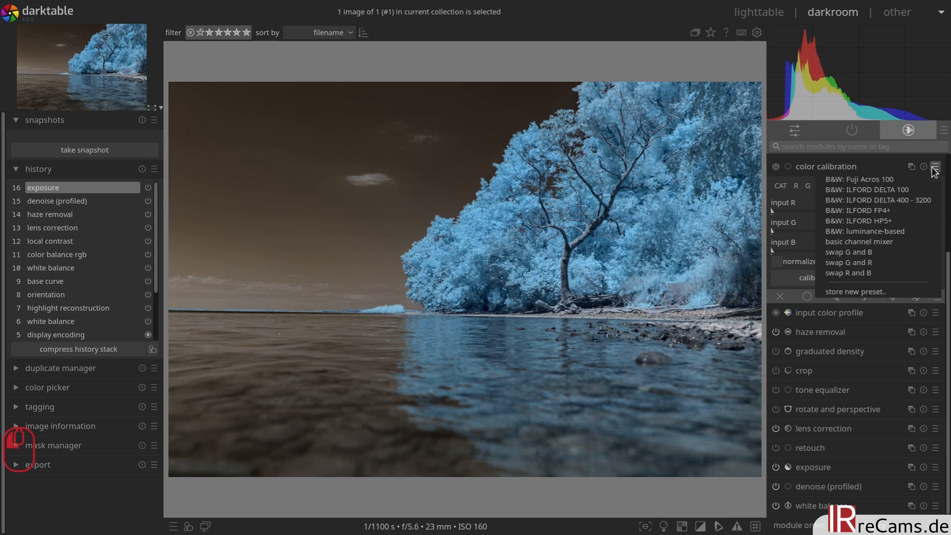
left_click(850, 273)
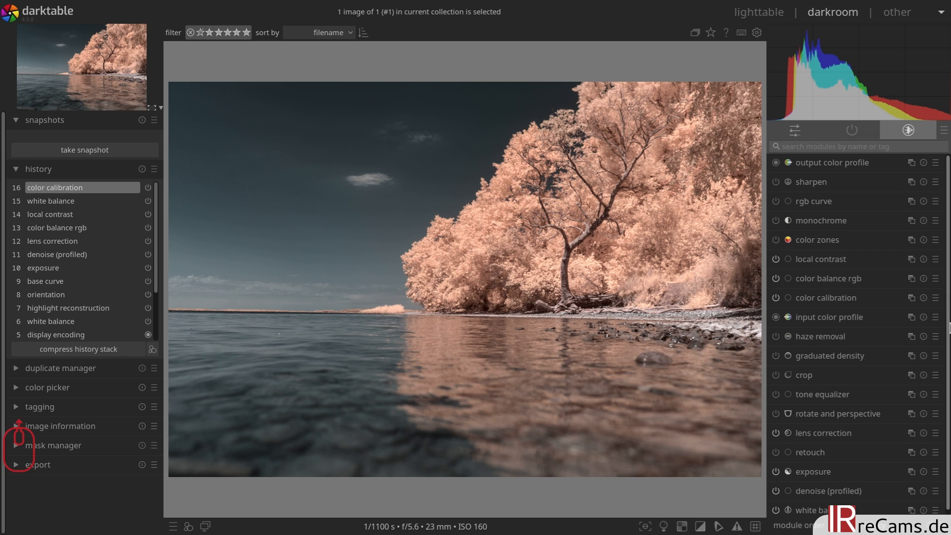
- Move the color calibration module above output color profile, to the end of the processing order
scroll(945, 329, "up", 1)
mouse_move(818, 299)
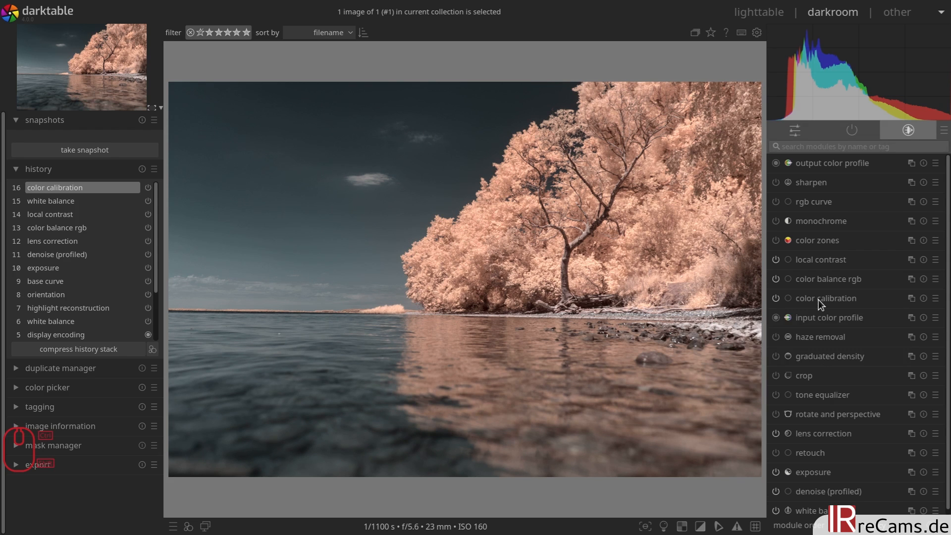
left_click_drag(818, 299, 830, 161)
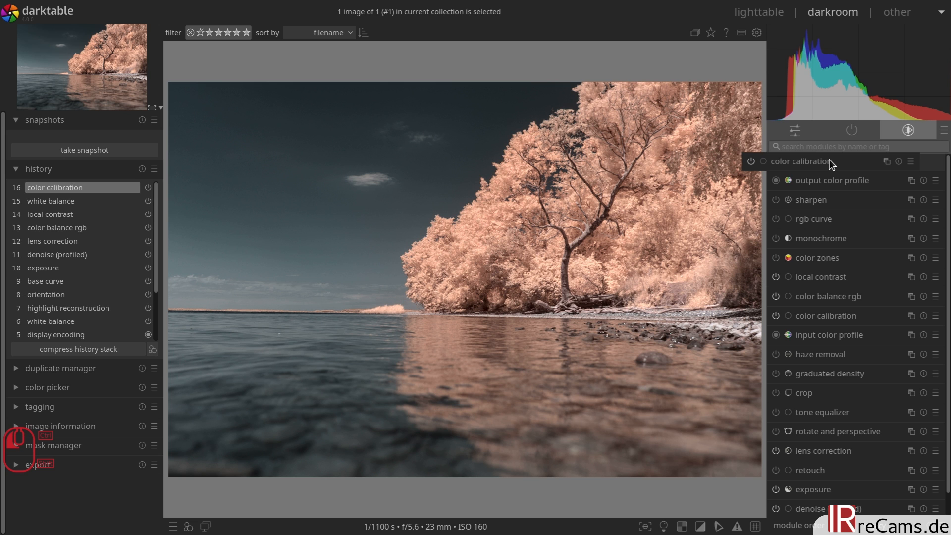
left_click_drag(829, 160, 829, 160)
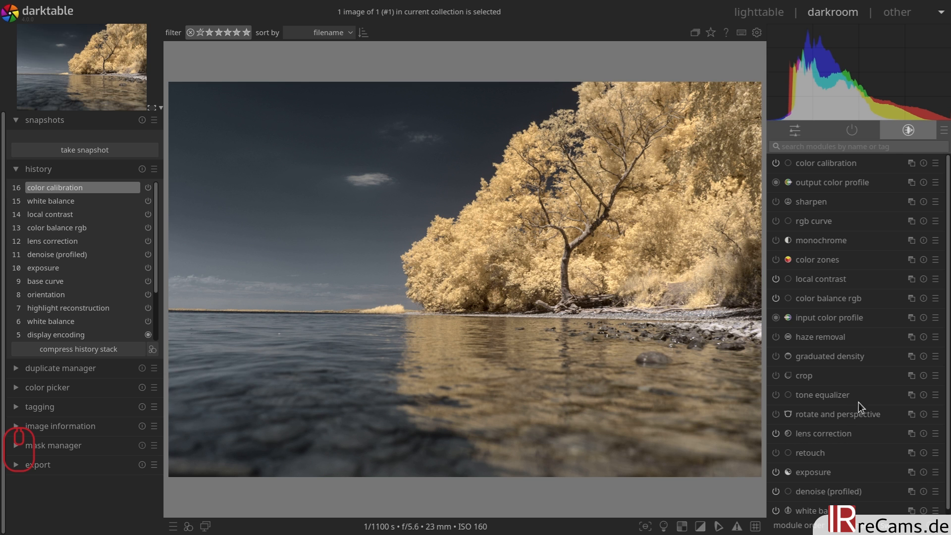
- Level the horizon along the far waterline with a rotation of about 1.05°, and crop the image to a 5:4 aspect
left_click(823, 414)
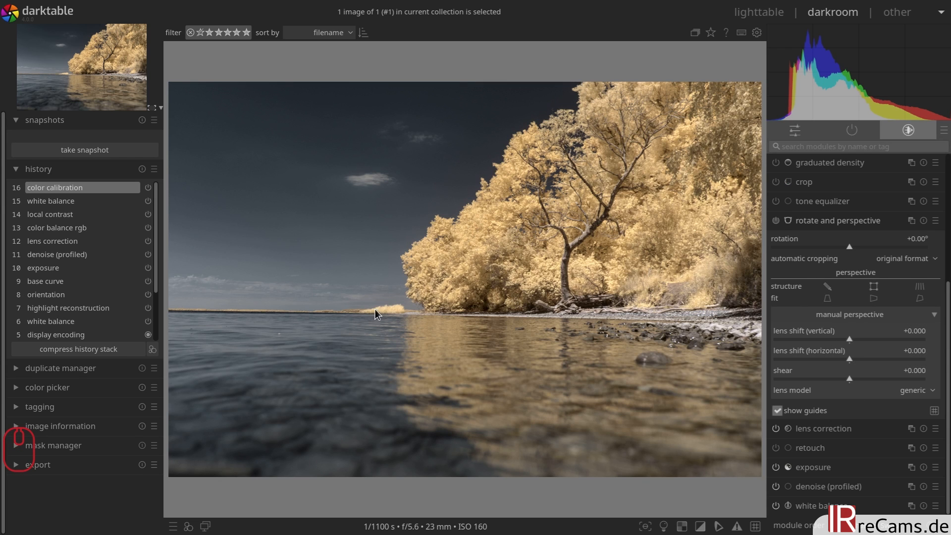
left_click_drag(170, 311, 389, 311)
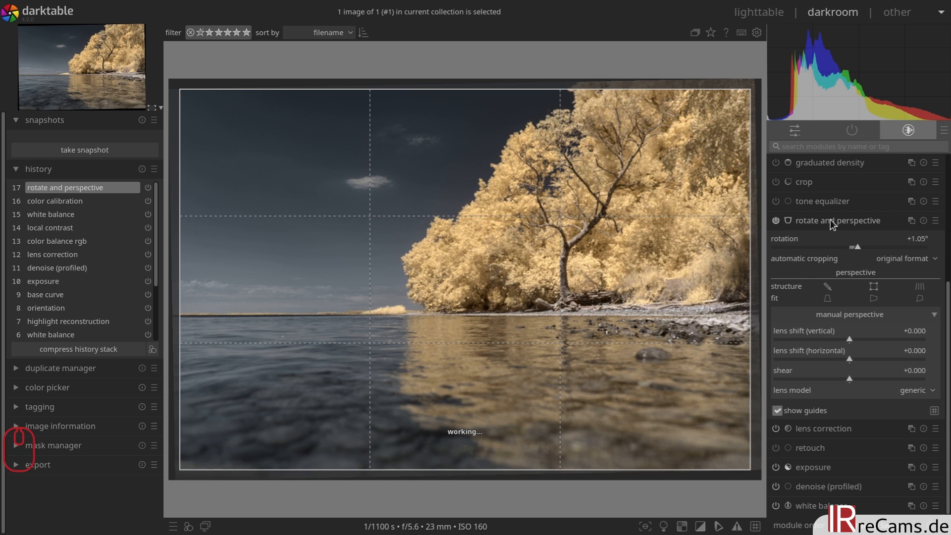
left_click(804, 184)
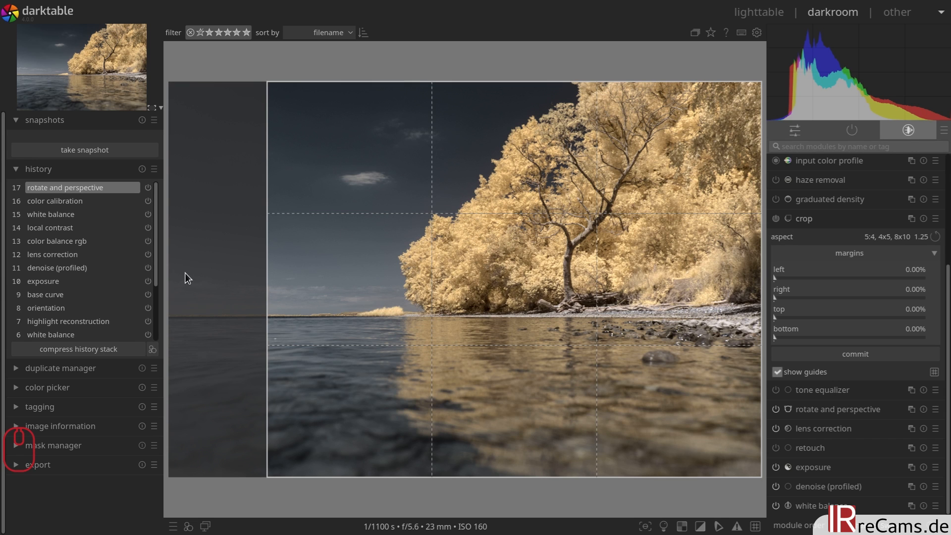
left_click(776, 218)
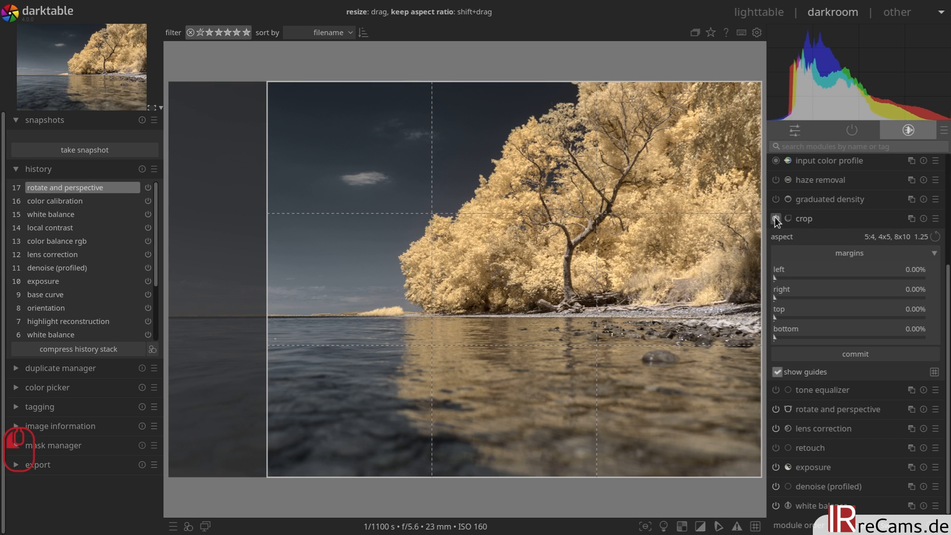
left_click(806, 215)
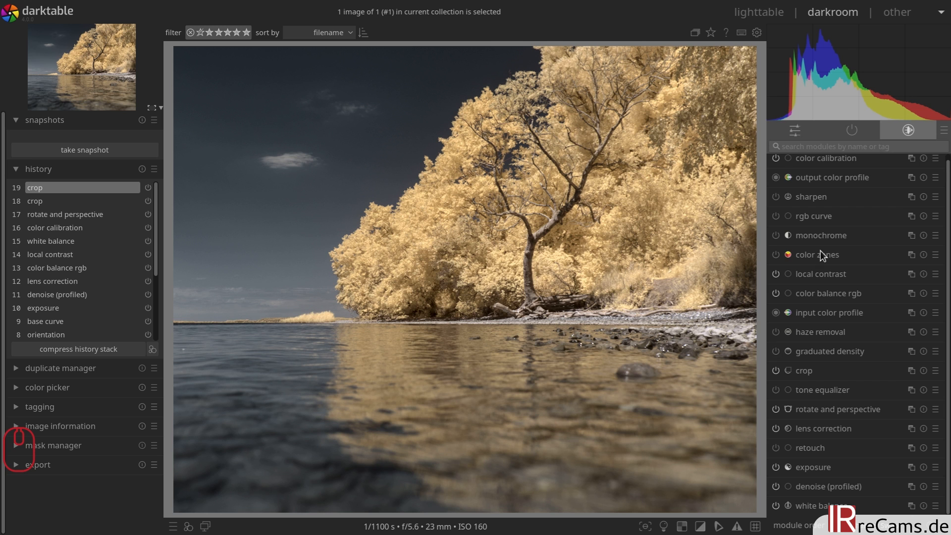
- Enable the rgb curve with middle gray compensation and lift its midpoint slightly, from input 123.2 to output 132.6
left_click(819, 216)
left_click(776, 163)
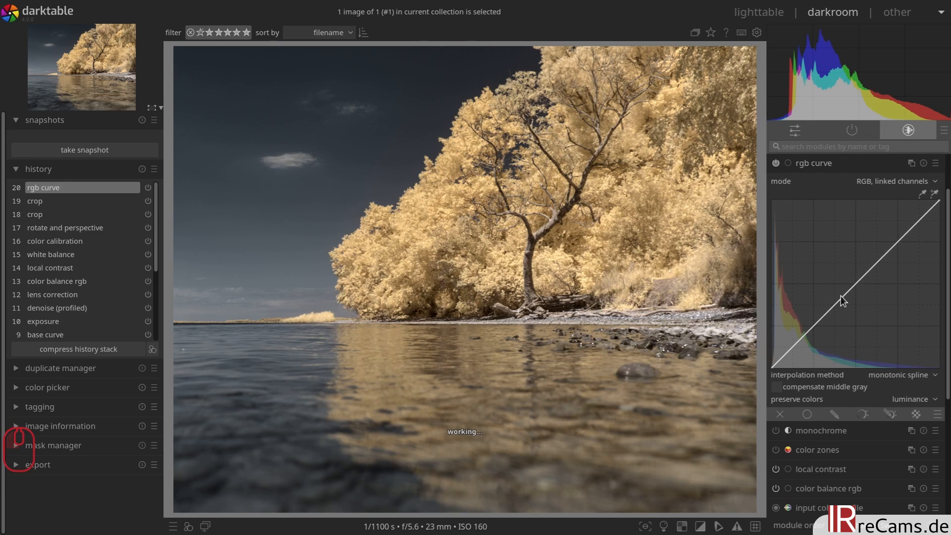
left_click(777, 385)
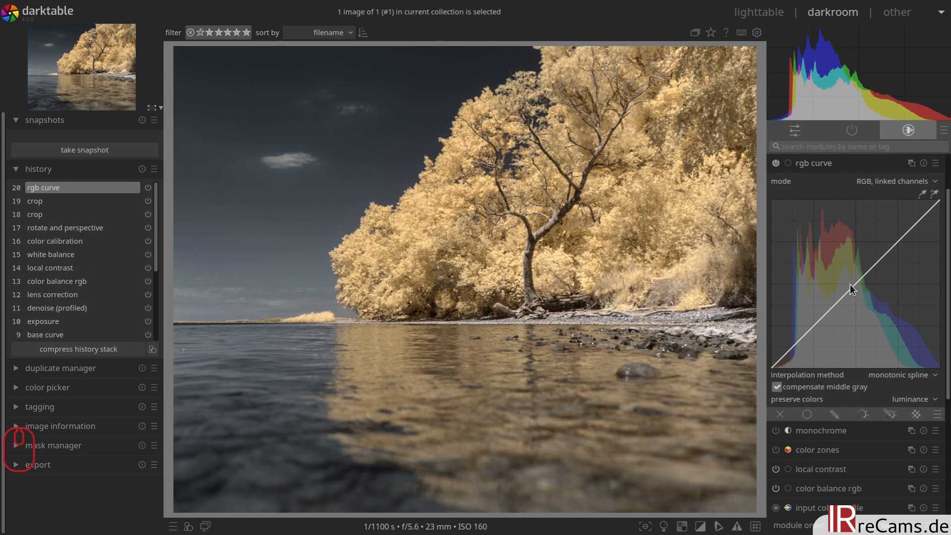
left_click_drag(853, 284, 851, 280)
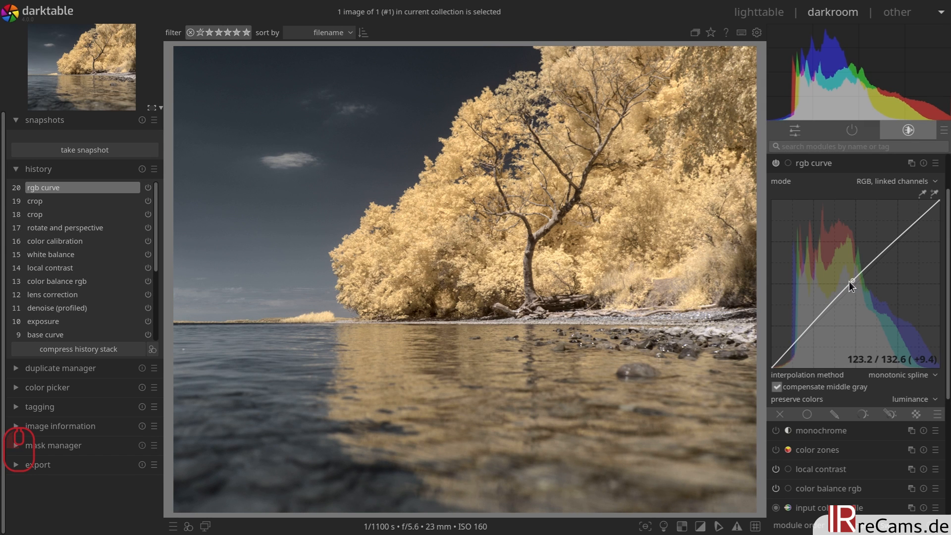
left_click(815, 163)
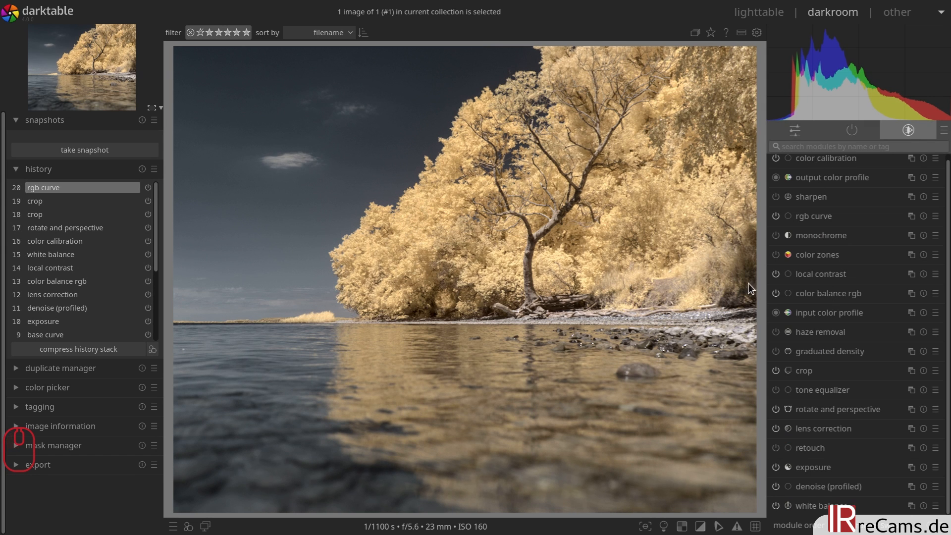
- Raise color balance rgb's contrast to about +22% and global chroma to about +17%, and enable the sharpen module
left_click(820, 293)
left_click_drag(849, 283, 876, 282)
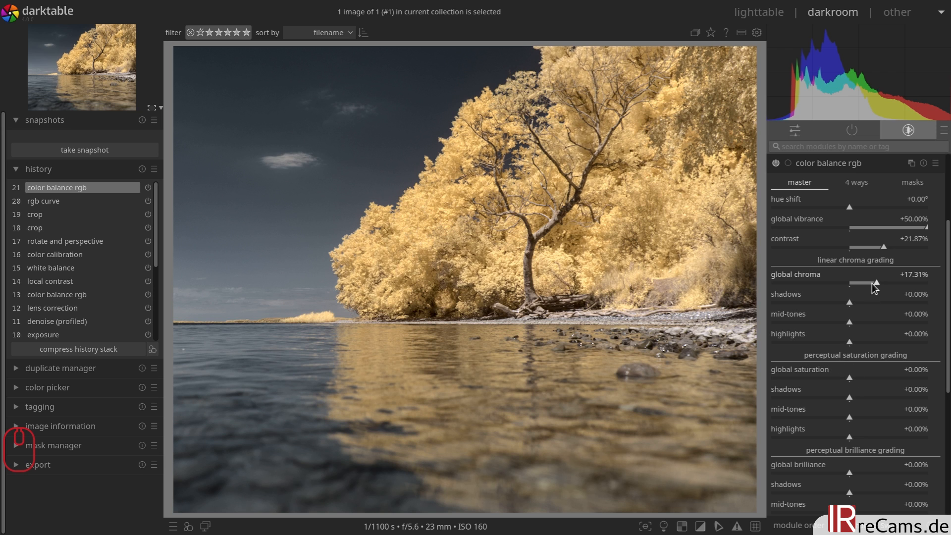
left_click_drag(871, 283, 877, 283)
left_click(824, 164)
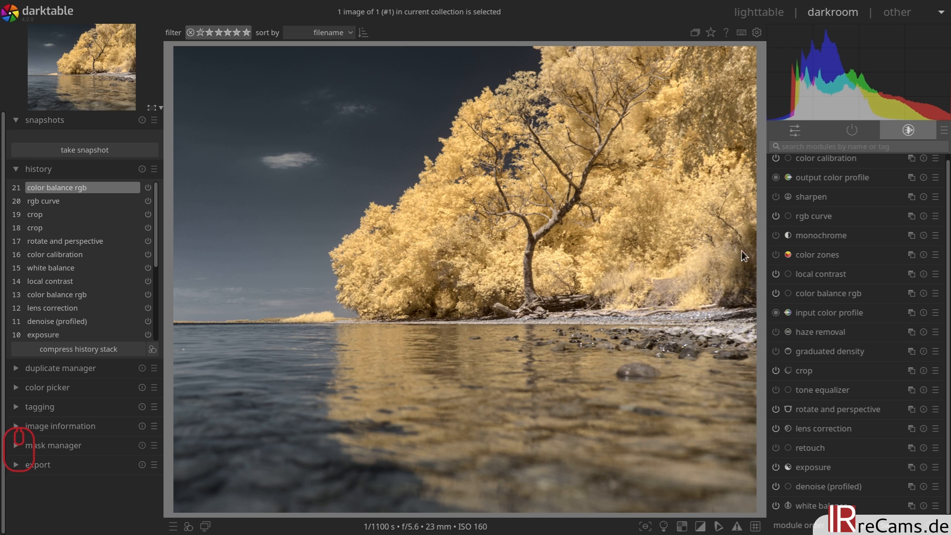
left_click(775, 198)
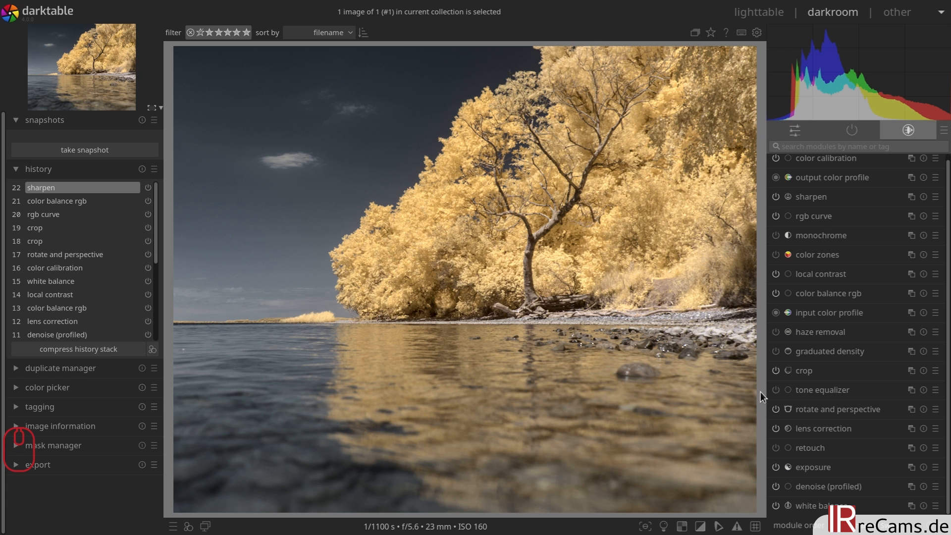